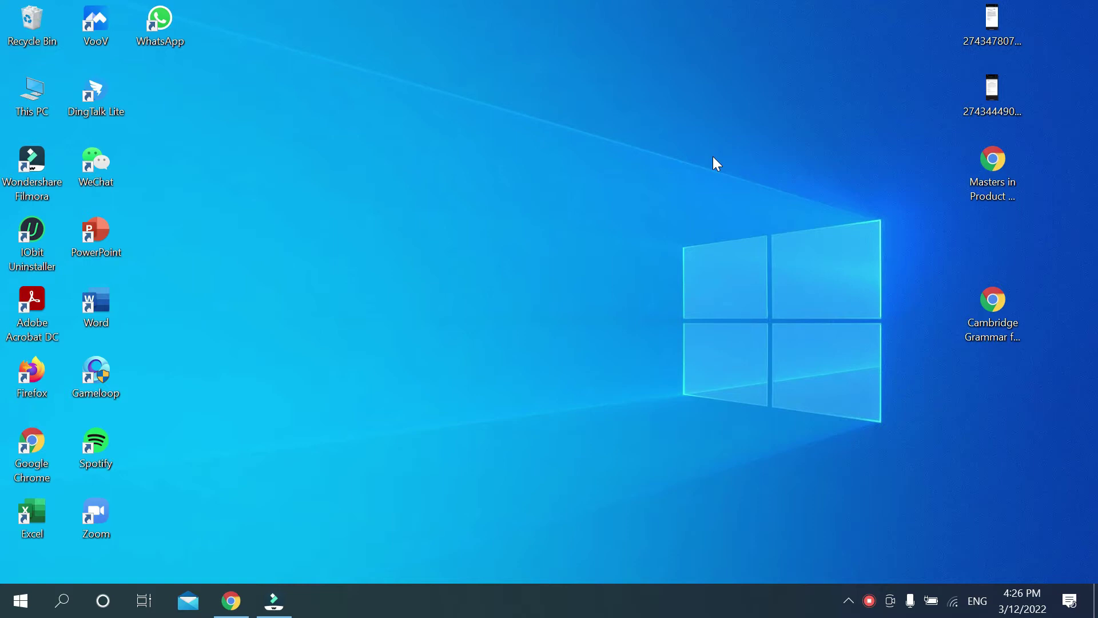
Bring Chrome back on screen and open Google Photos from the Google apps menu.
click(230, 601)
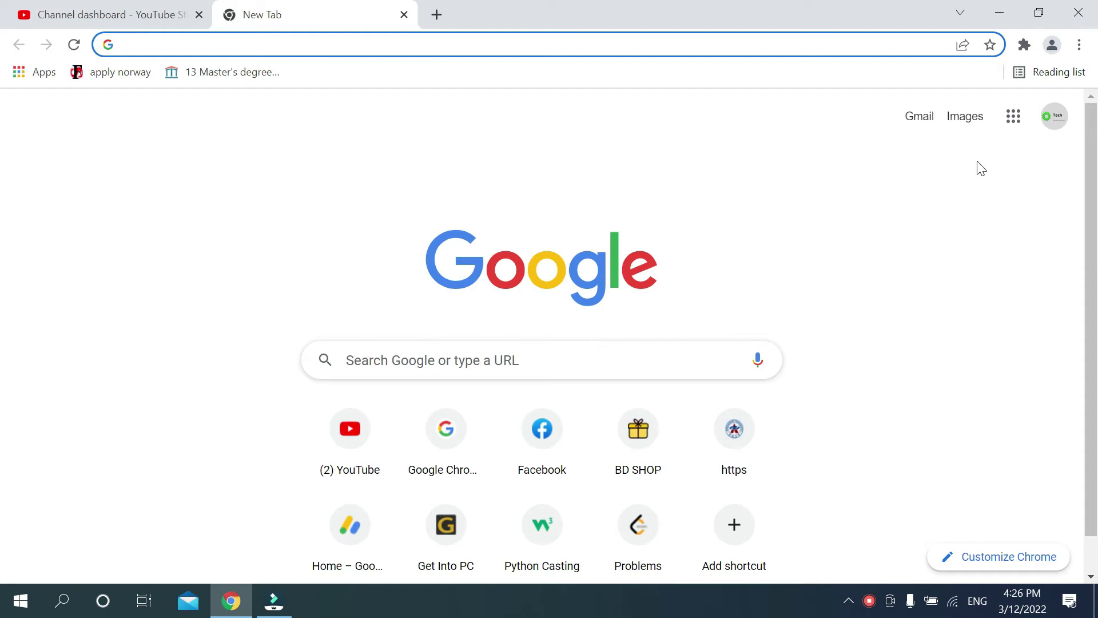
click(1013, 120)
scroll(941, 275, down, 1)
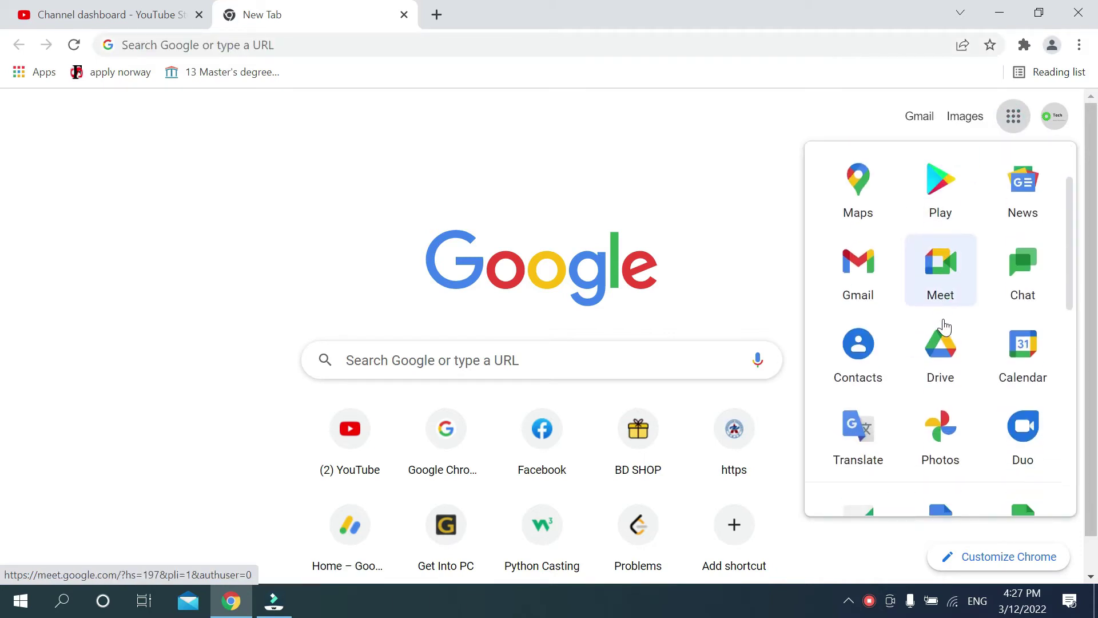
scroll(944, 326, down, 1)
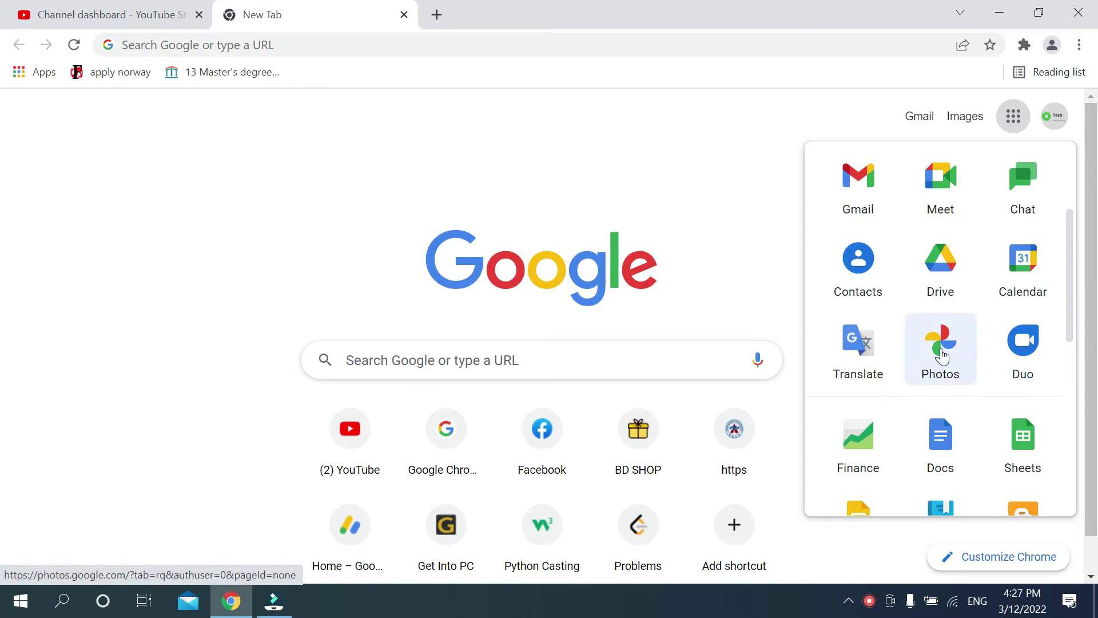
click(943, 352)
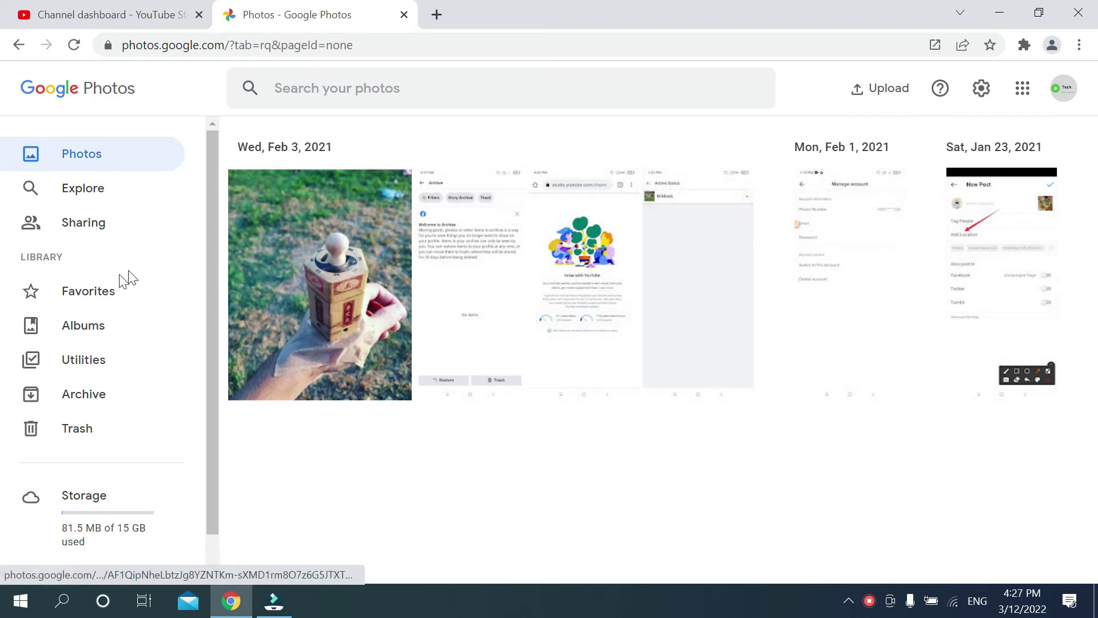
click(112, 328)
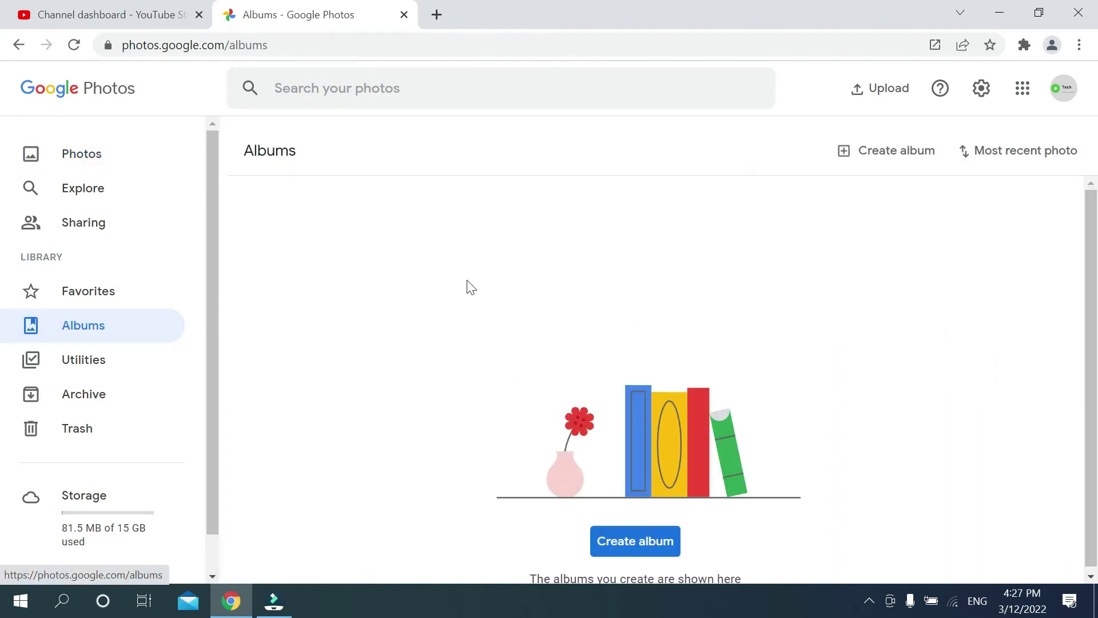
click(77, 160)
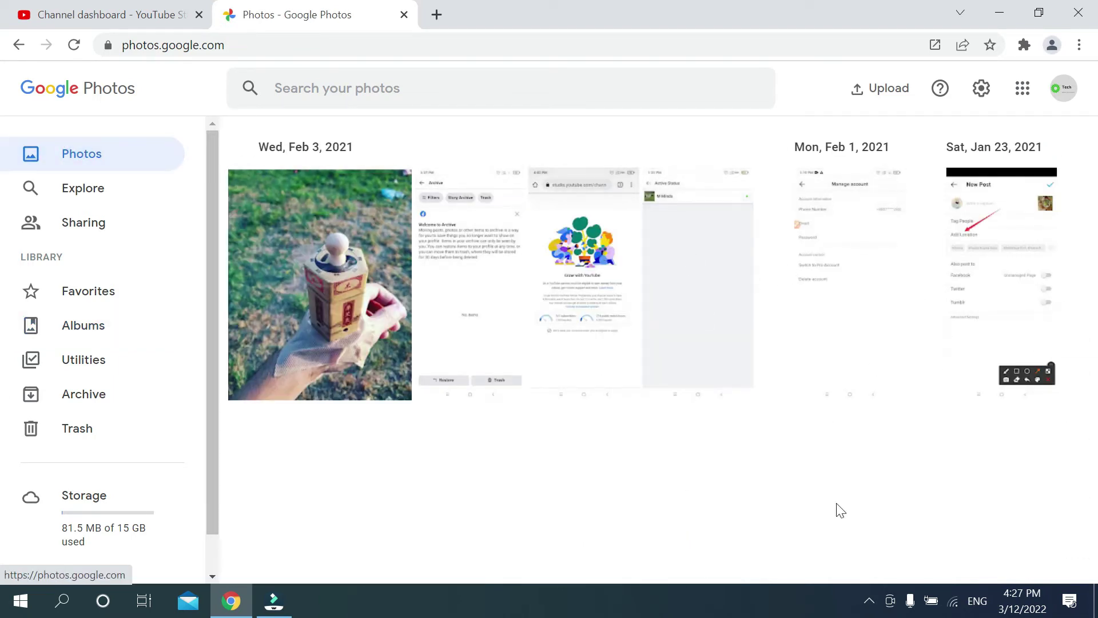
mouse_move(245, 149)
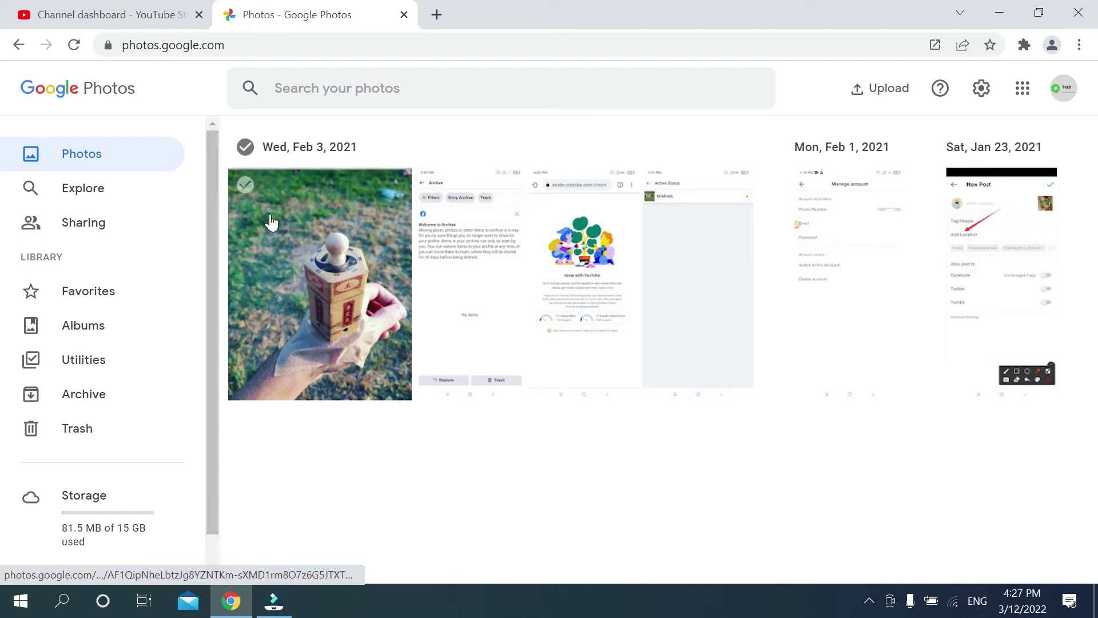
Select the four Wed, Feb 3 photos plus the Feb 1 and Jan 23 photos.
click(245, 147)
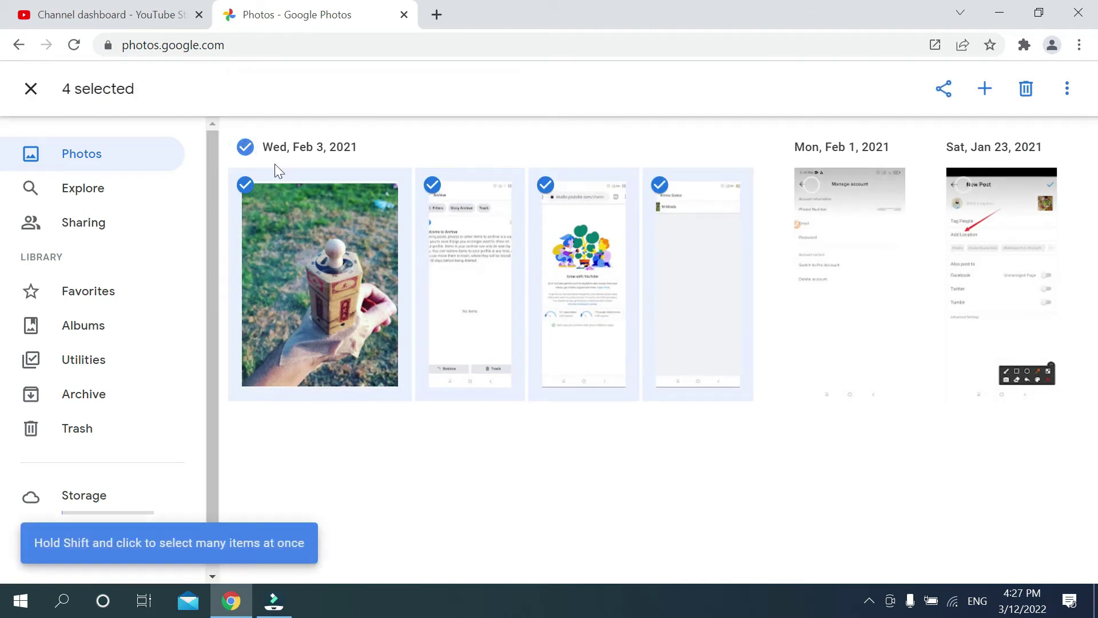
mouse_move(850, 284)
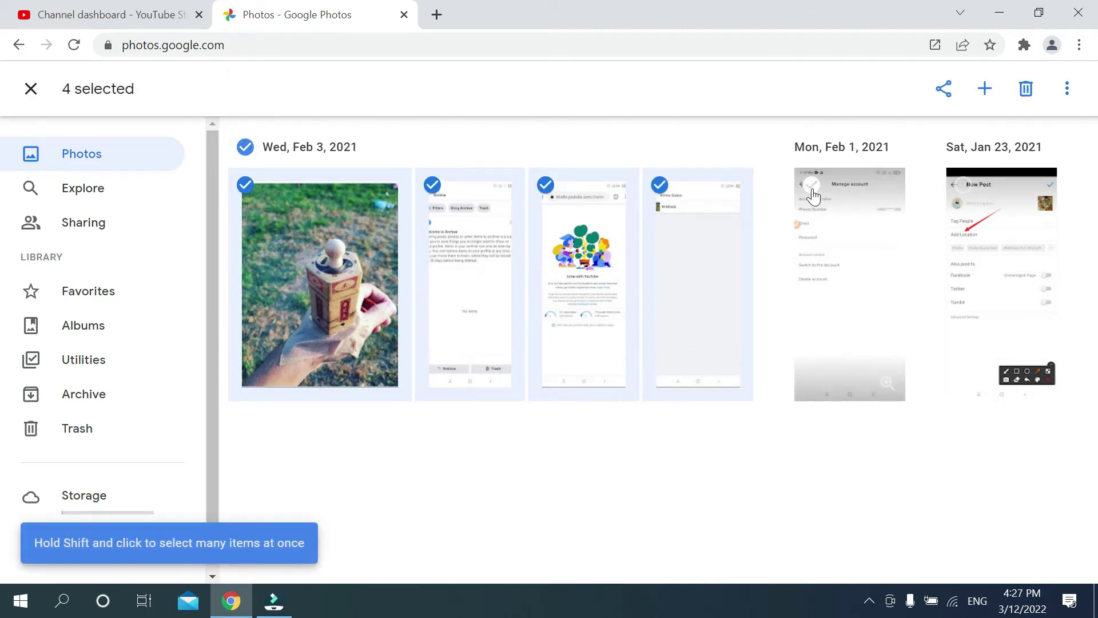
click(814, 187)
click(963, 186)
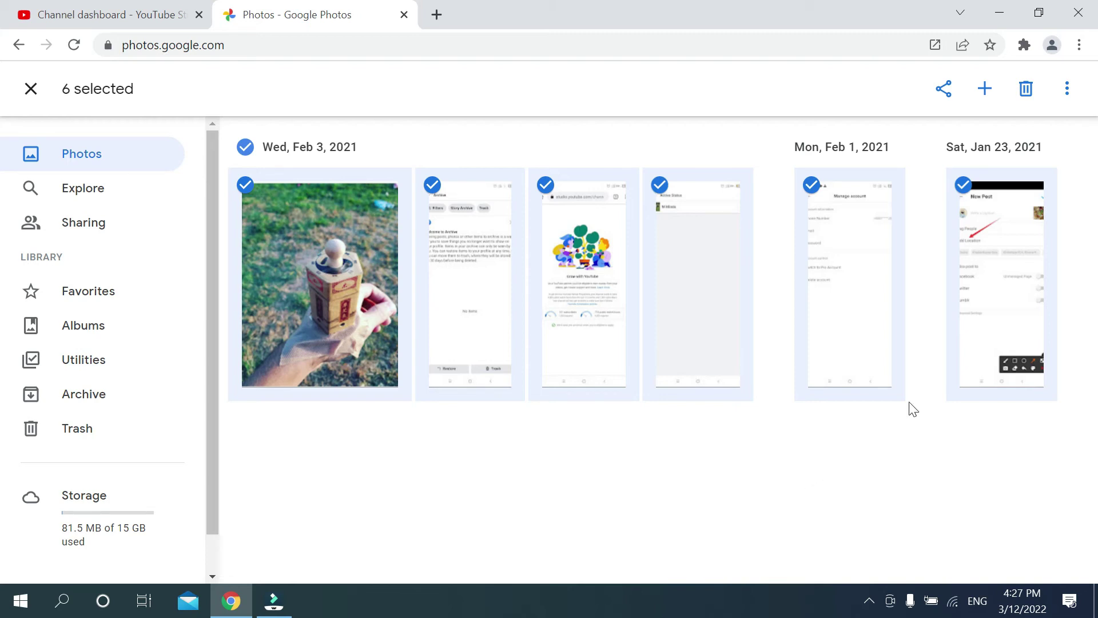
Download the six selected photos as a zip and list all Chrome downloads.
click(1067, 90)
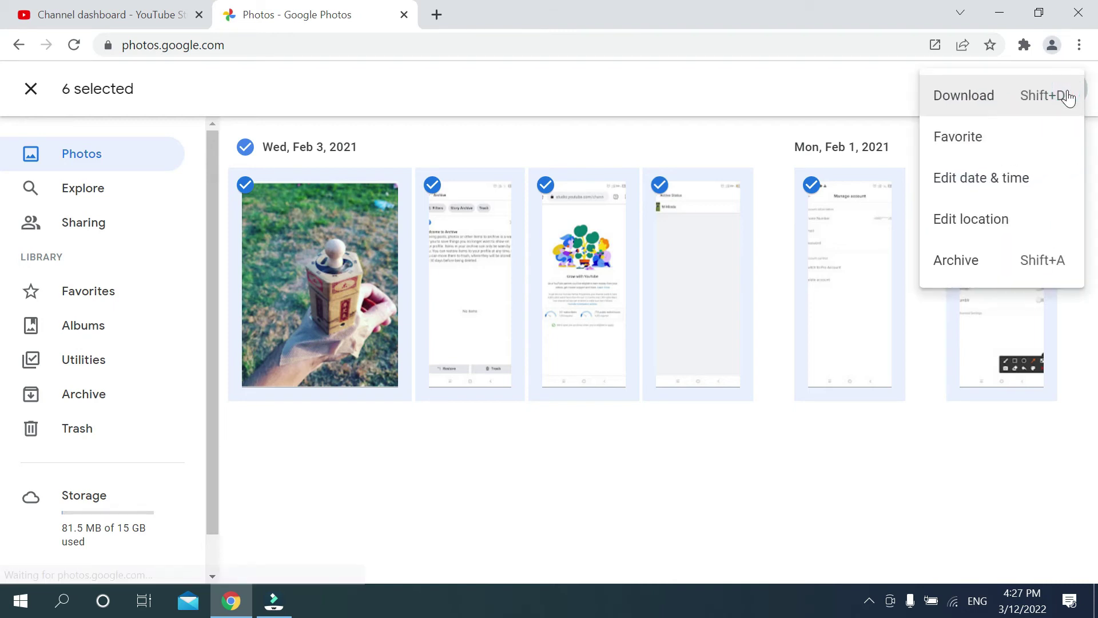
click(960, 101)
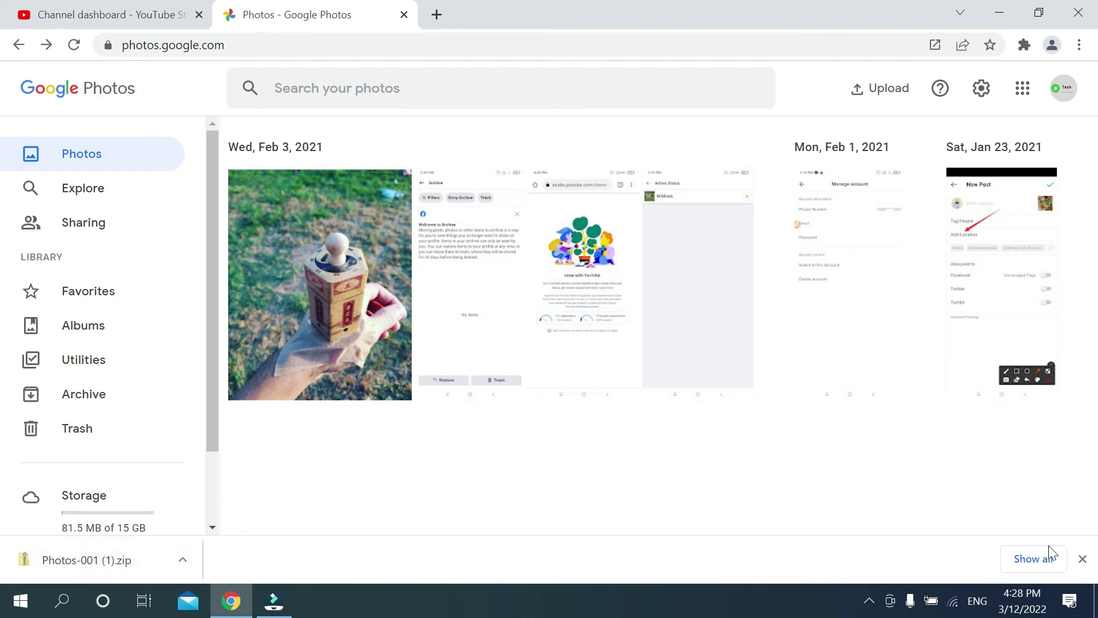
click(1033, 559)
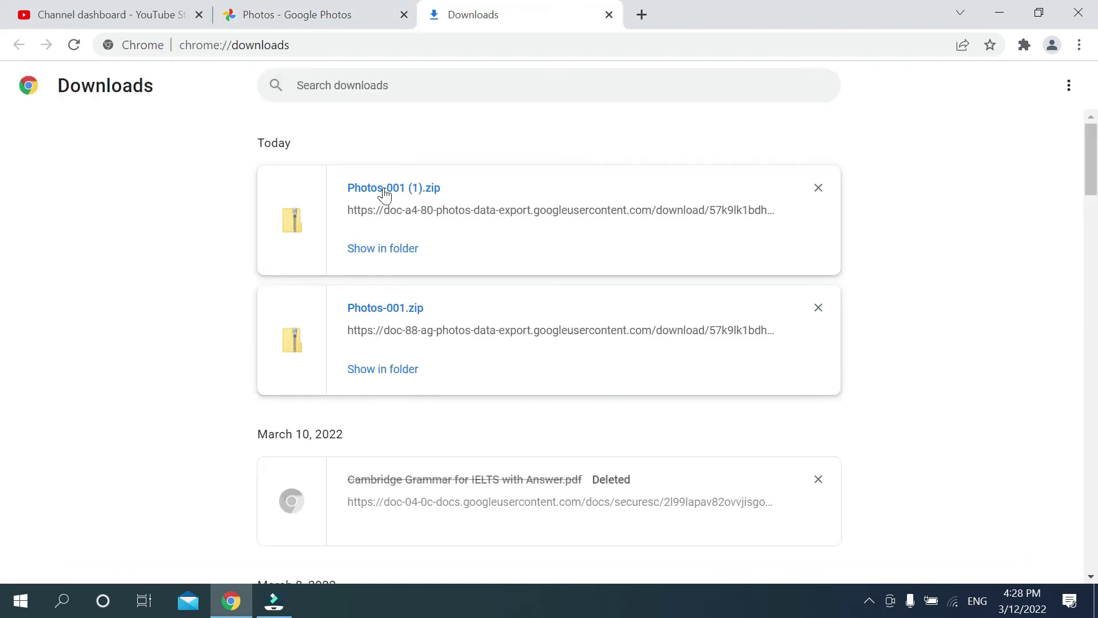
Show Photos-001 (1).zip in its folder and view its six JPG files.
click(367, 249)
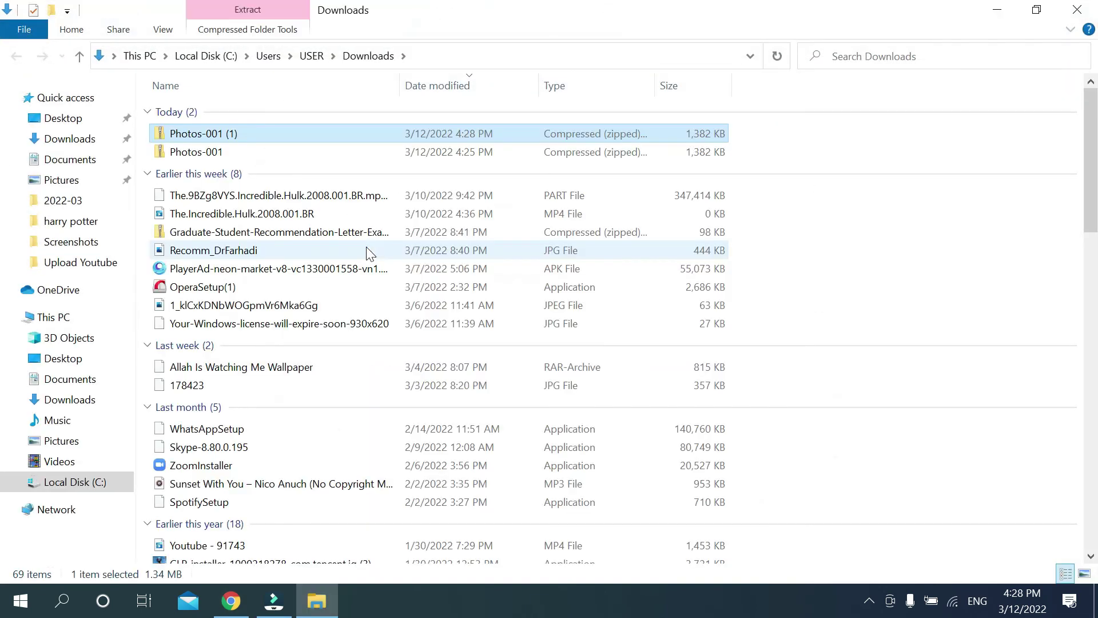
double_click(324, 136)
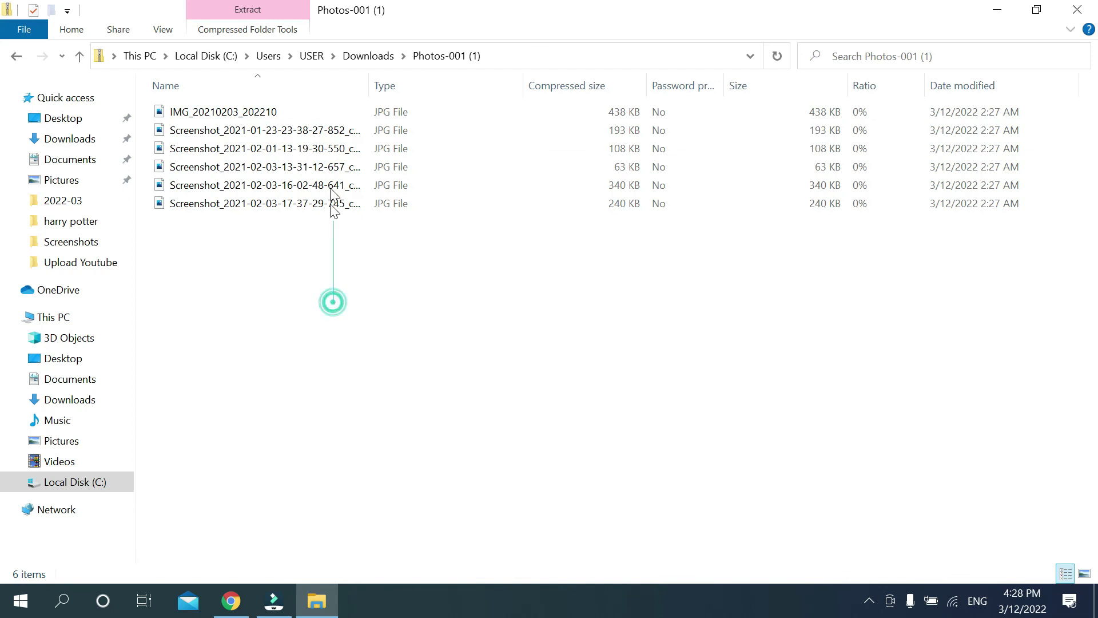
drag(332, 303, 334, 110)
click(400, 308)
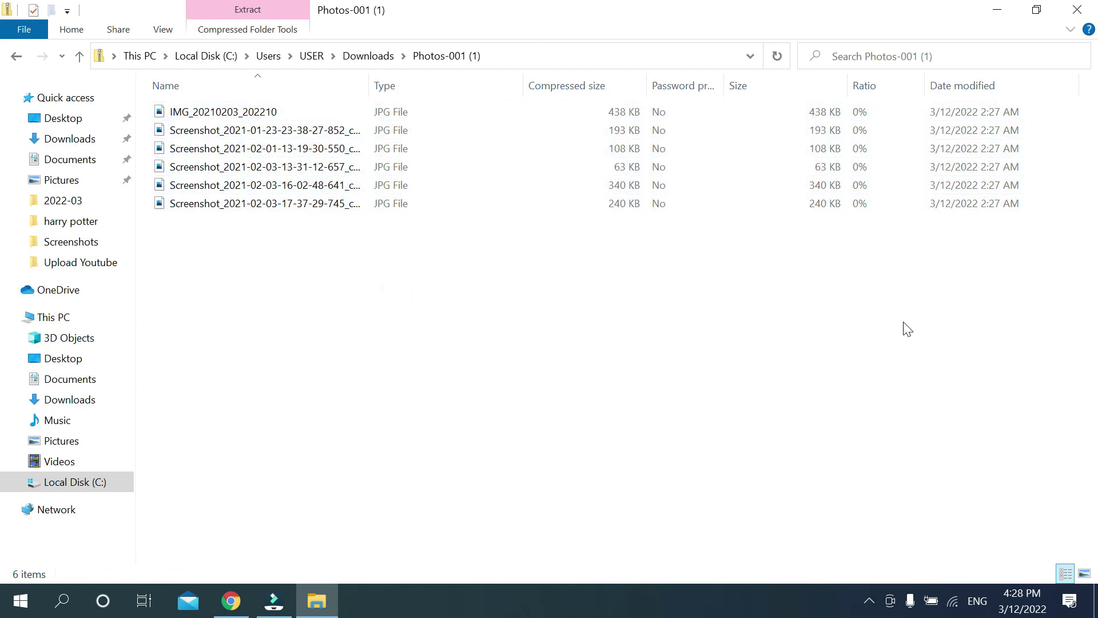
Minimise File Explorer and Chrome, then open the recorder's tray options to quit it.
click(997, 10)
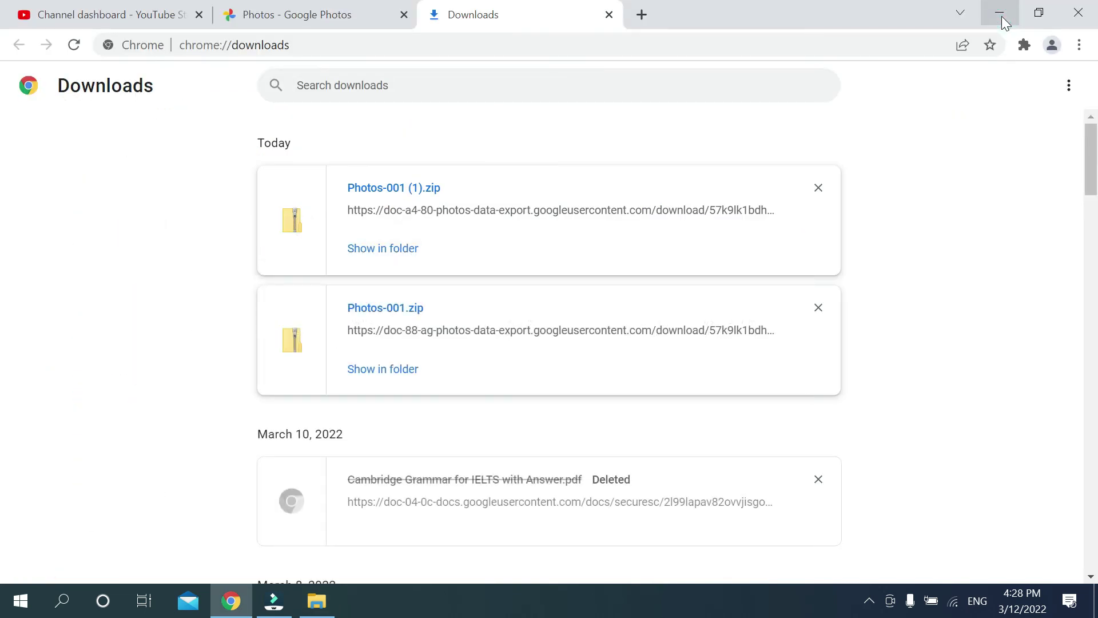
click(1001, 16)
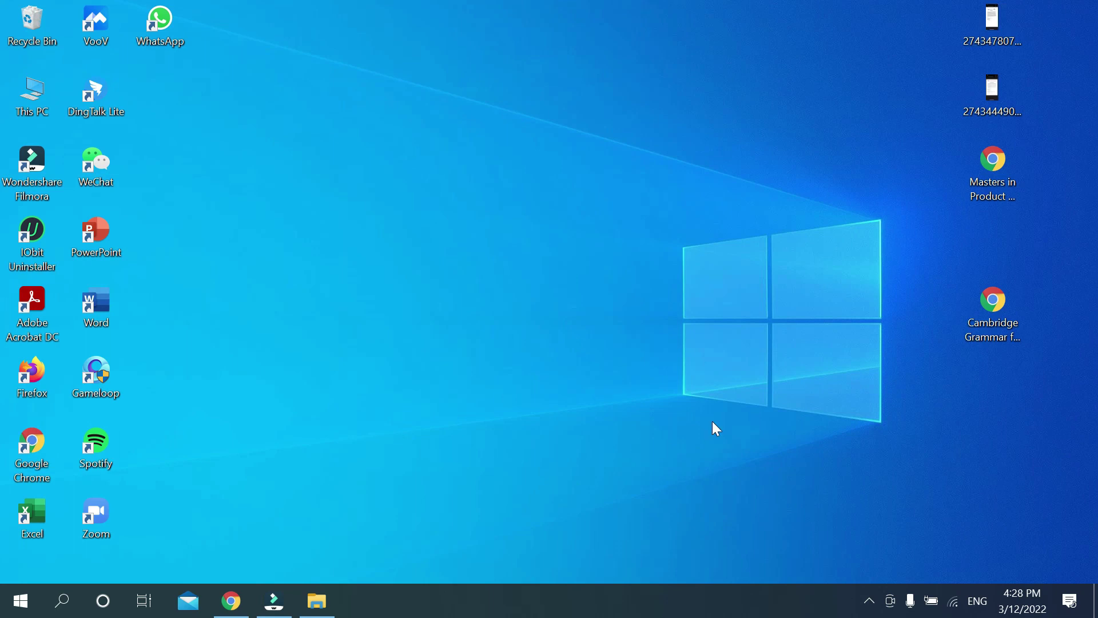
click(868, 600)
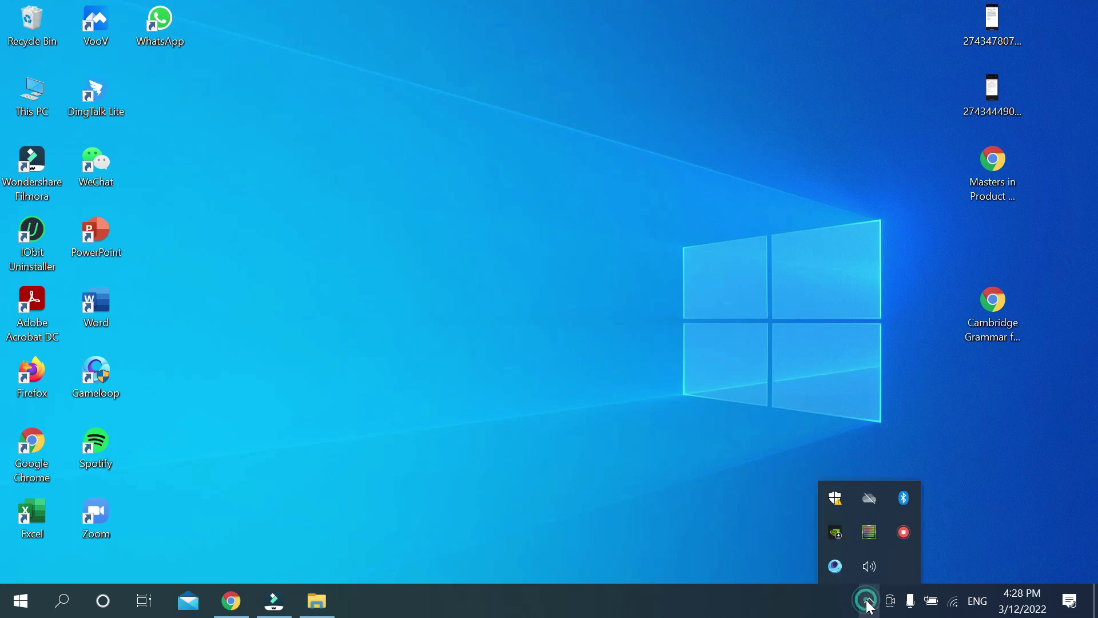
right_click(907, 533)
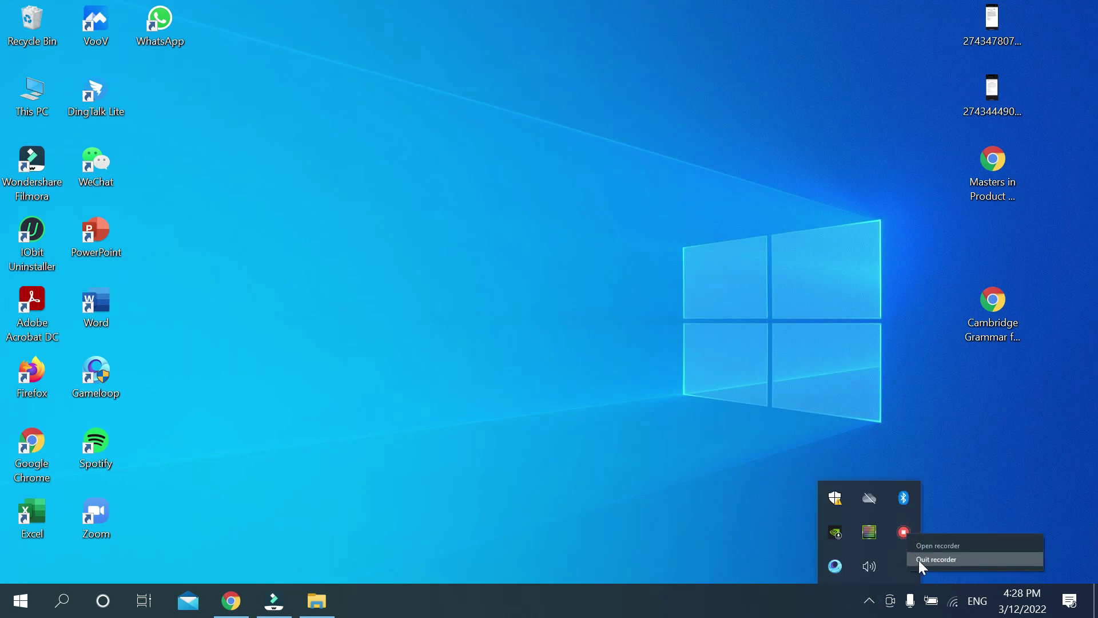